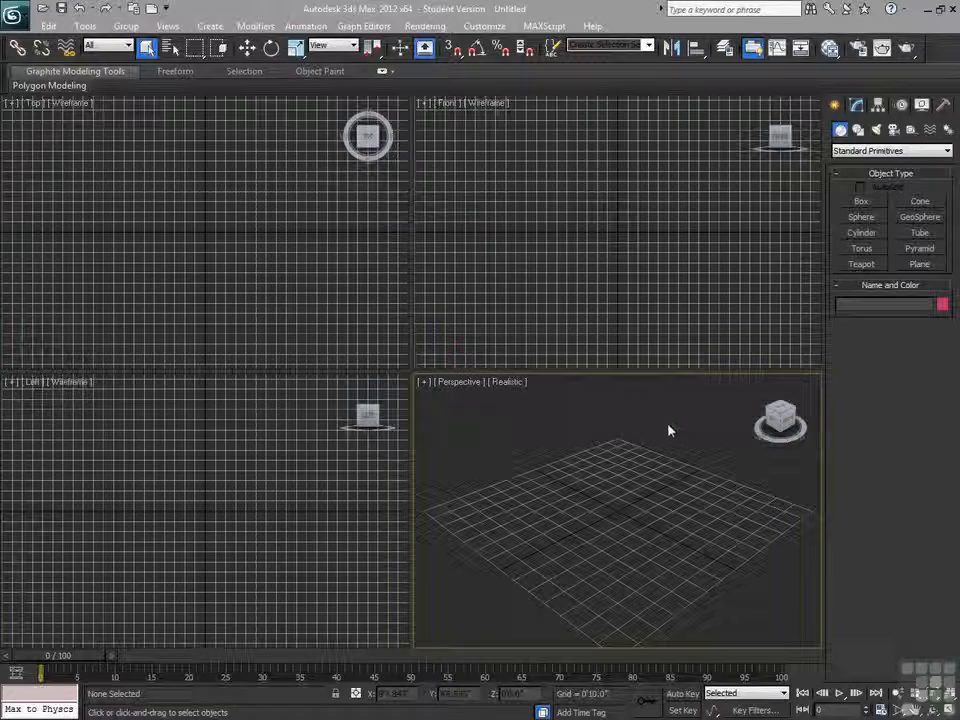
Orbit, pan and zoom the Perspective view with the ViewCube and viewport navigation tools, finishing in object selection mode.
{"action": "left_click_drag", "start_coordinate": [771, 424], "coordinate": [792, 489]}
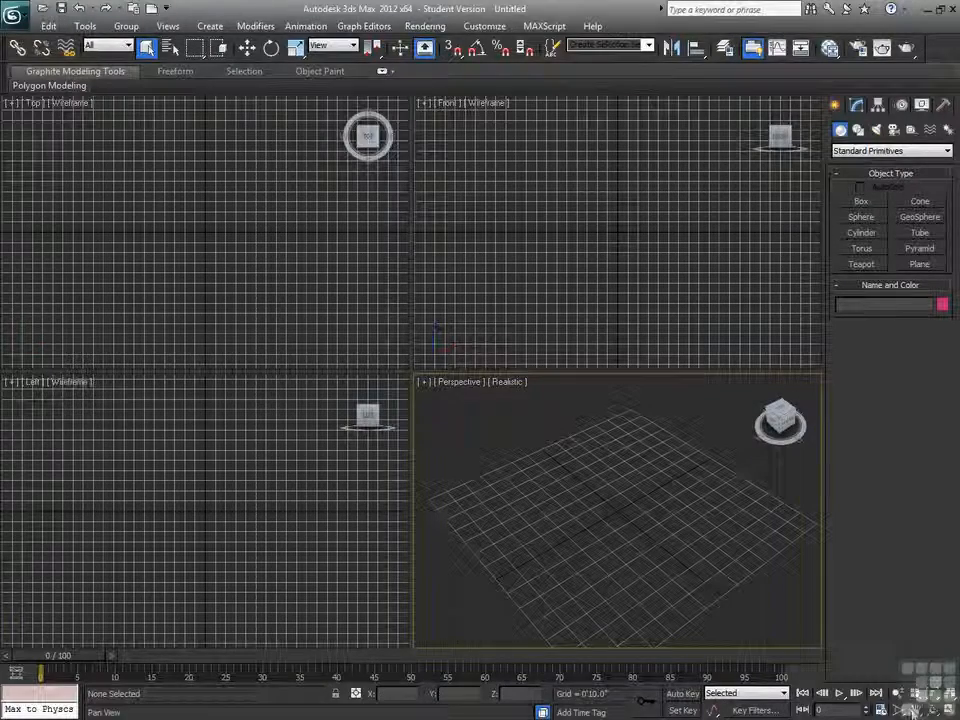
{"action": "middle_click_drag", "start_coordinate": [632, 568], "coordinate": [590, 582]}
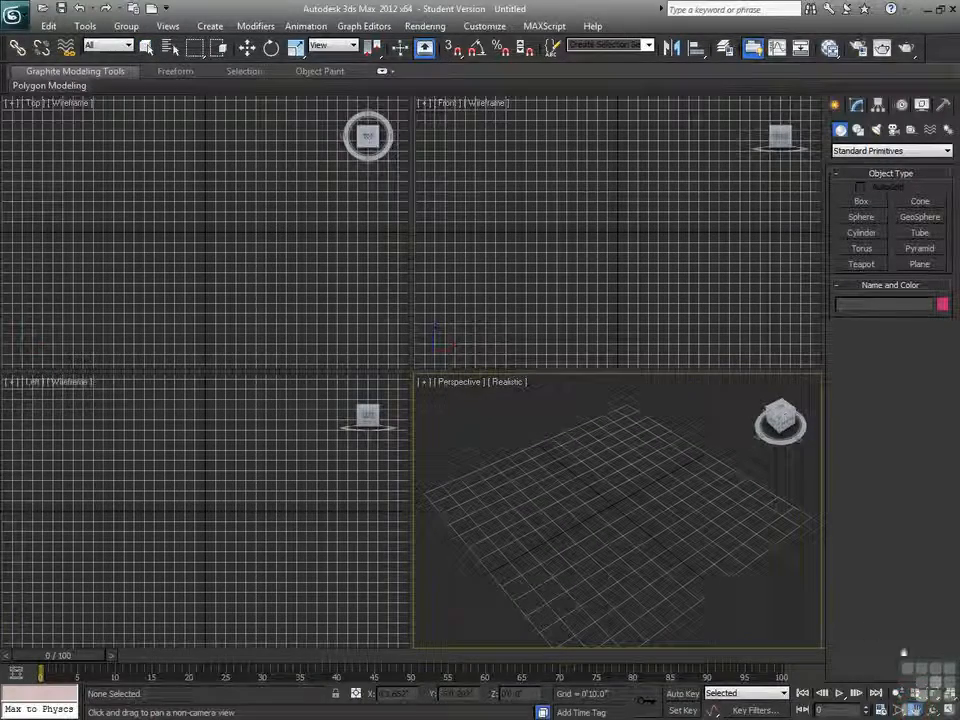
{"action": "left_click_drag", "start_coordinate": [600, 553], "coordinate": [737, 539]}
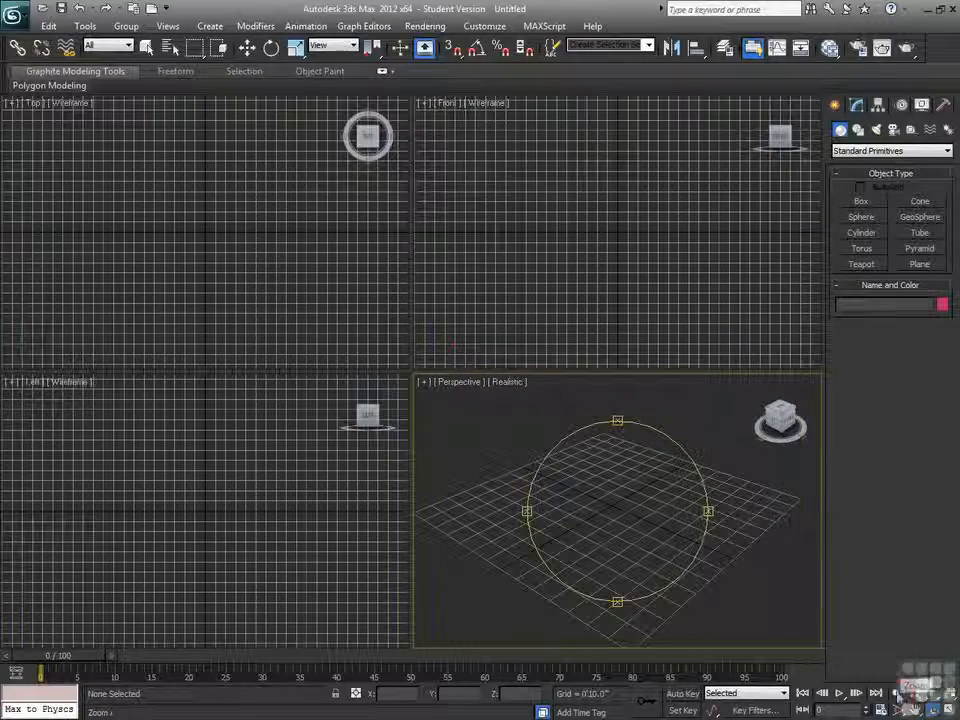
{"action": "left_click", "coordinate": [897, 692]}
{"action": "mouse_move", "coordinate": [632, 580]}
{"action": "left_mouse_down"}
{"action": "mouse_move", "coordinate": [630, 536]}
{"action": "mouse_move", "coordinate": [634, 596]}
{"action": "mouse_move", "coordinate": [634, 568]}
{"action": "left_mouse_up"}
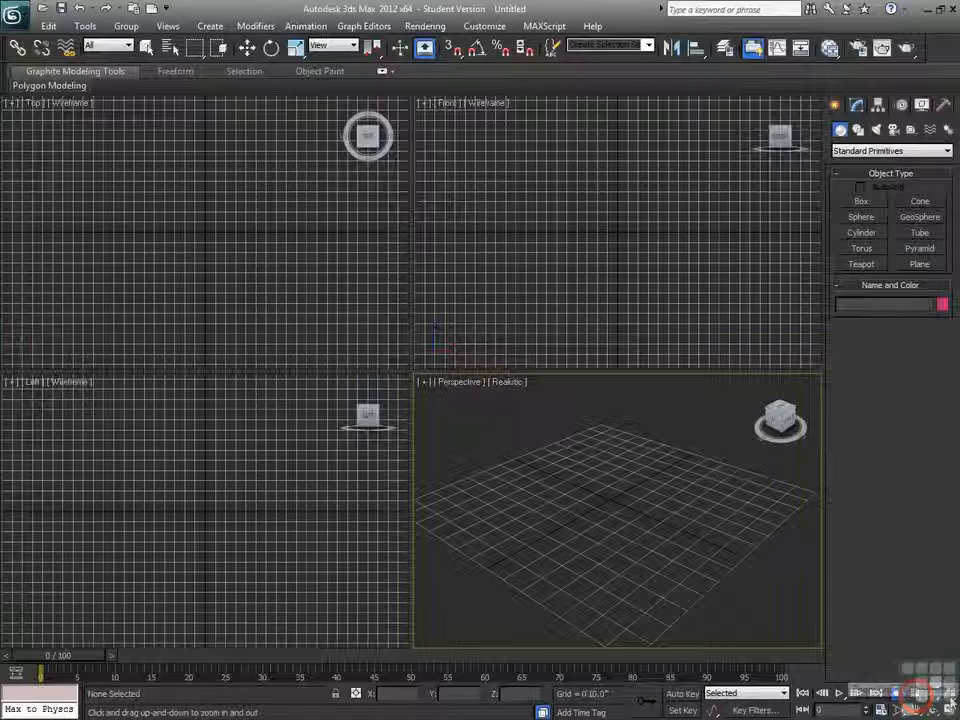
{"action": "left_click", "coordinate": [898, 708]}
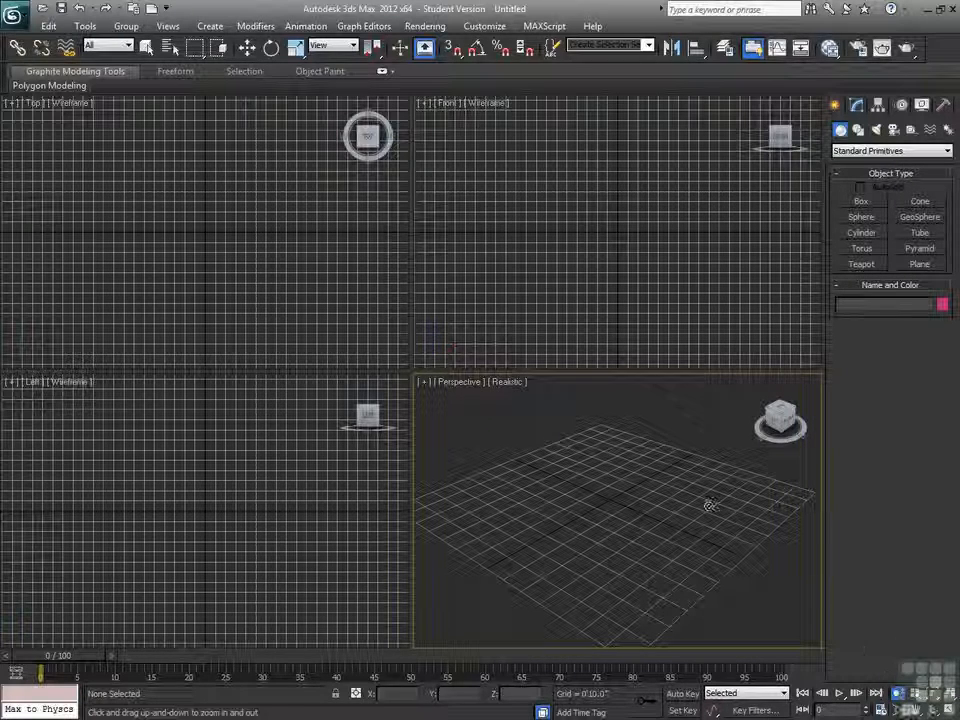
{"action": "key", "text": "q"}
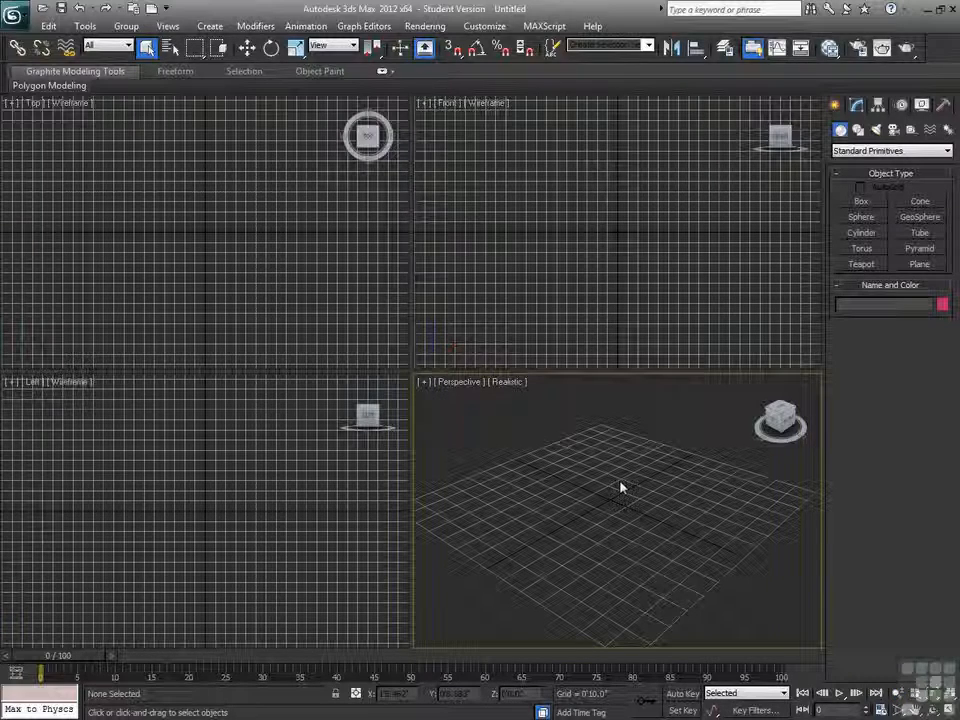
Orbit the Perspective view around the grid while staying in object selection mode.
{"action": "key", "text": "alt"}
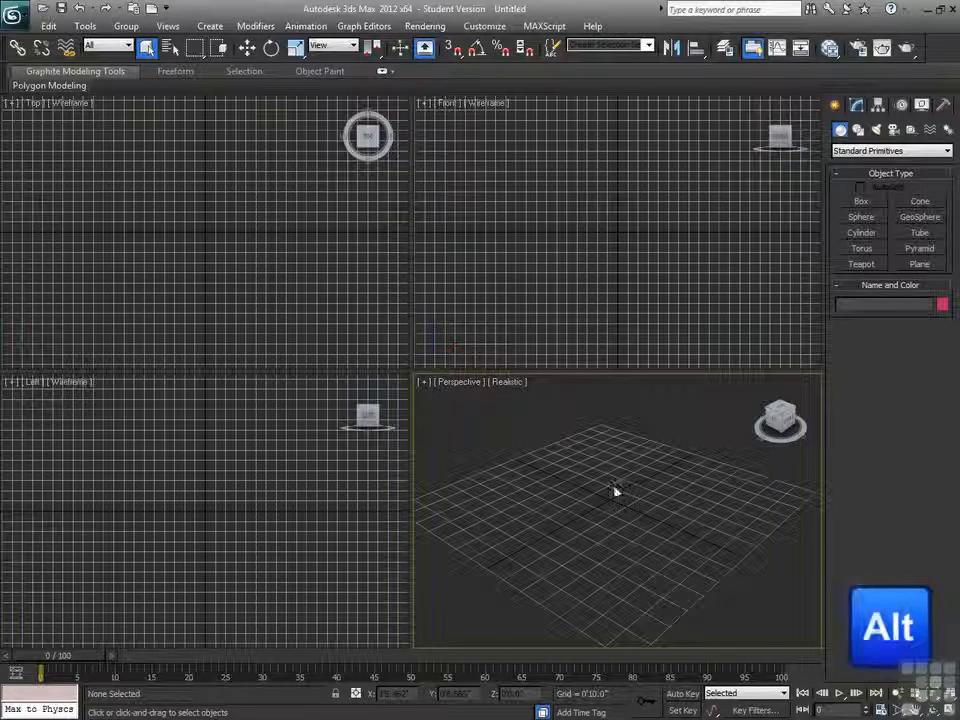
{"action": "mouse_move", "coordinate": [621, 514]}
{"action": "middle_mouse_down", "text": "alt"}
{"action": "mouse_move", "coordinate": [606, 499]}
{"action": "mouse_move", "coordinate": [587, 508]}
{"action": "mouse_move", "coordinate": [636, 516]}
{"action": "mouse_move", "coordinate": [615, 480]}
{"action": "mouse_move", "coordinate": [587, 519]}
{"action": "mouse_move", "coordinate": [644, 492]}
{"action": "mouse_move", "coordinate": [581, 512]}
{"action": "mouse_move", "coordinate": [657, 511]}
{"action": "mouse_move", "coordinate": [615, 482]}
{"action": "mouse_move", "coordinate": [574, 510]}
{"action": "mouse_move", "coordinate": [632, 514]}
{"action": "mouse_move", "coordinate": [614, 514]}
{"action": "middle_mouse_up", "text": "alt"}
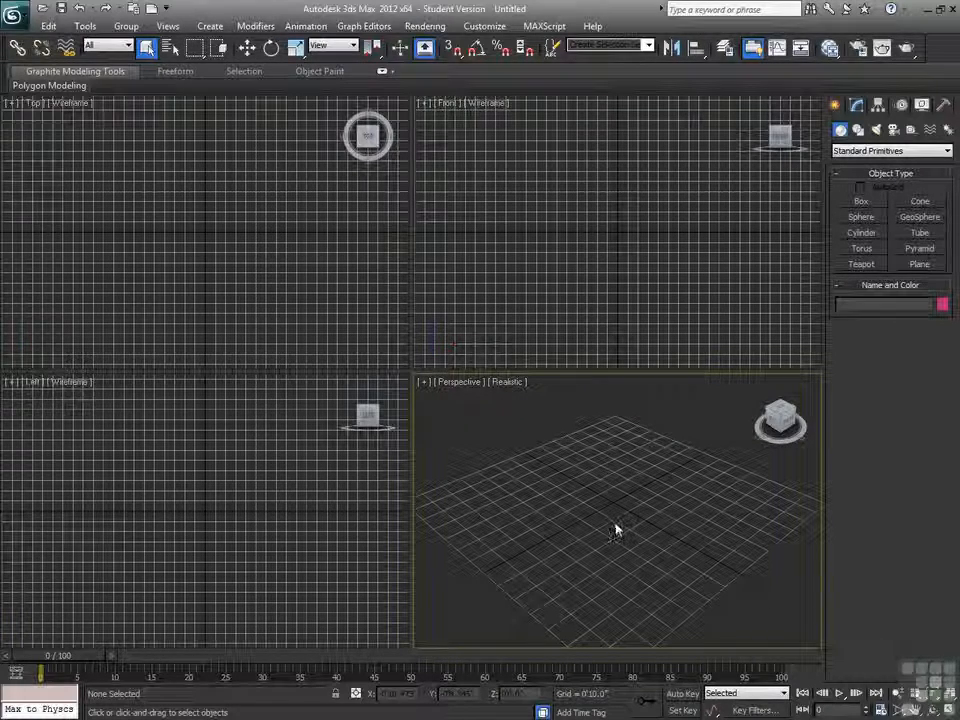
{"action": "middle_click_drag", "start_coordinate": [615, 534], "coordinate": [618, 505], "text": "alt"}
Zoom the Perspective view in and out several times and reset it to its home orientation.
{"action": "scroll", "coordinate": [618, 515], "scroll_direction": "up", "scroll_amount": 6}
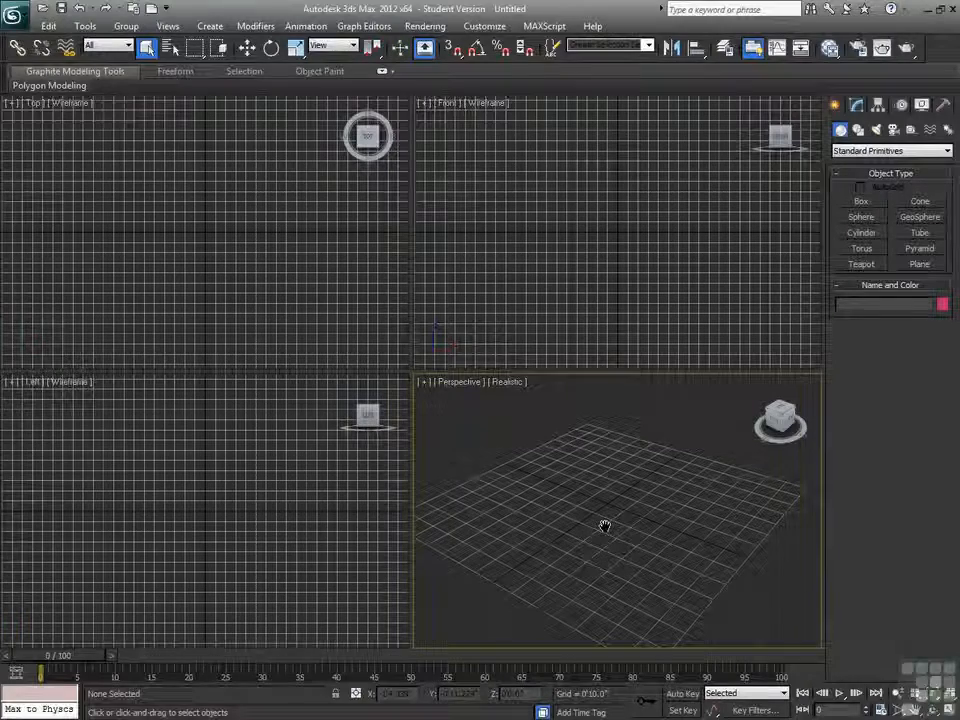
{"action": "scroll", "coordinate": [605, 541], "scroll_direction": "down", "scroll_amount": 4}
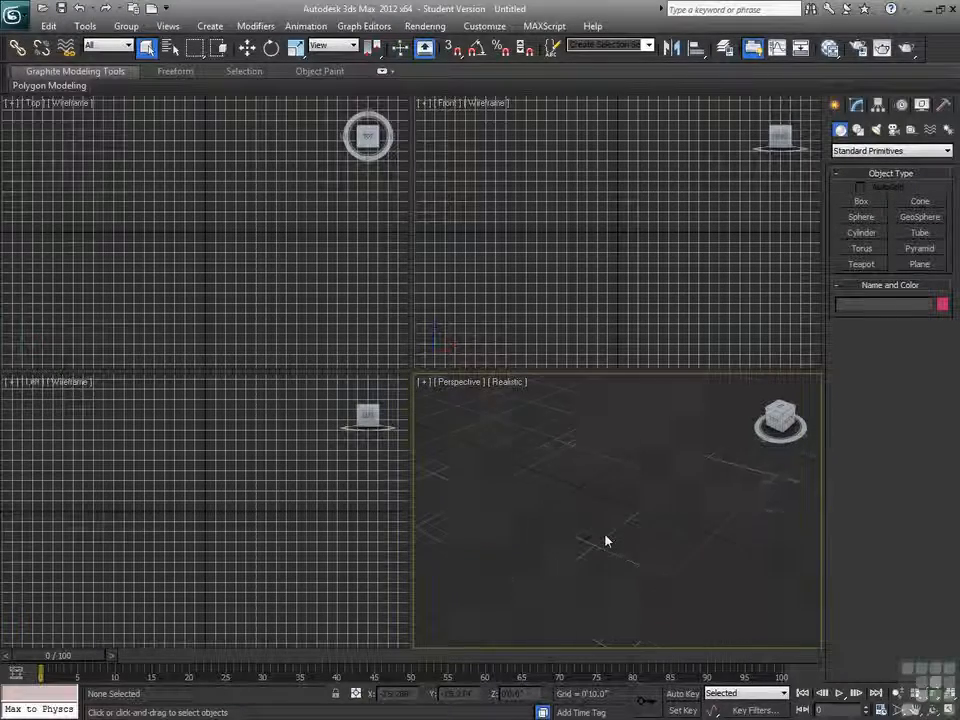
{"action": "scroll", "coordinate": [605, 541], "scroll_direction": "down", "scroll_amount": 5}
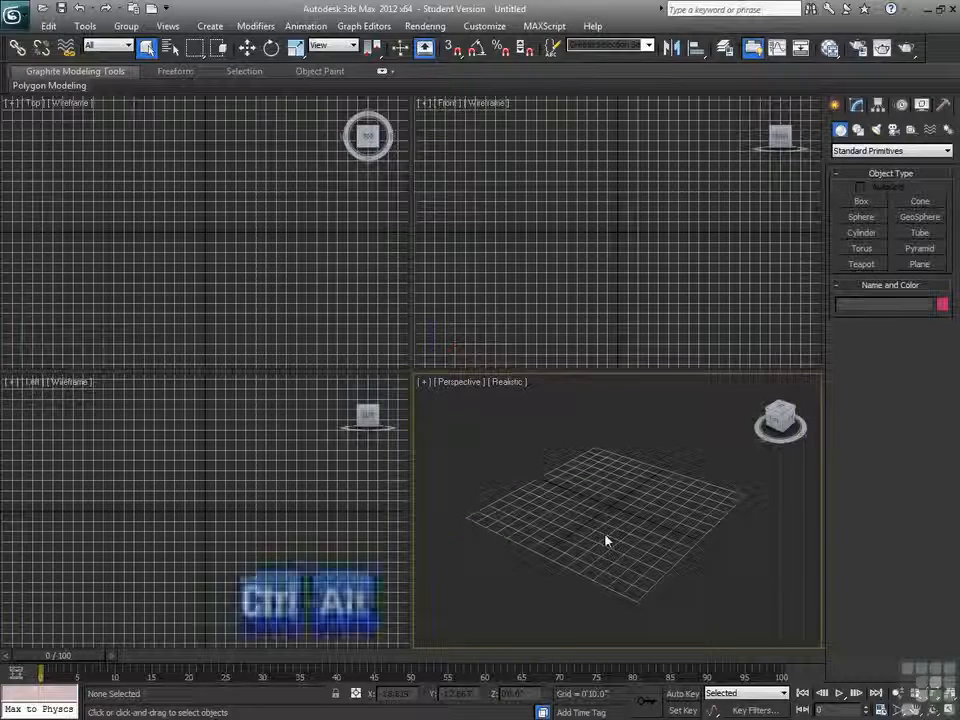
{"action": "mouse_move", "coordinate": [612, 527]}
{"action": "middle_mouse_down", "text": "ctrl+alt"}
{"action": "mouse_move", "coordinate": [612, 470]}
{"action": "mouse_move", "coordinate": [612, 510]}
{"action": "middle_mouse_up", "text": "ctrl+alt"}
{"action": "scroll", "coordinate": [628, 510], "scroll_direction": "up", "scroll_amount": 5}
{"action": "scroll", "coordinate": [630, 510], "scroll_direction": "down", "scroll_amount": 5}
{"action": "scroll", "coordinate": [630, 511], "scroll_direction": "up", "scroll_amount": 4}
{"action": "scroll", "coordinate": [630, 512], "scroll_direction": "up", "scroll_amount": 1}
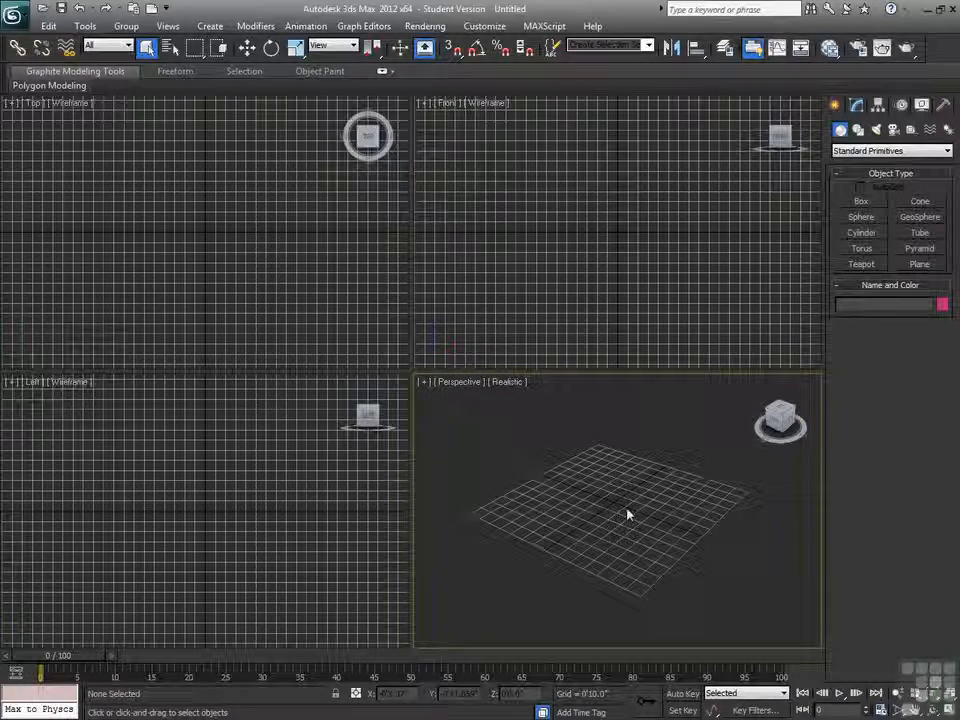
{"action": "left_click", "coordinate": [757, 383]}
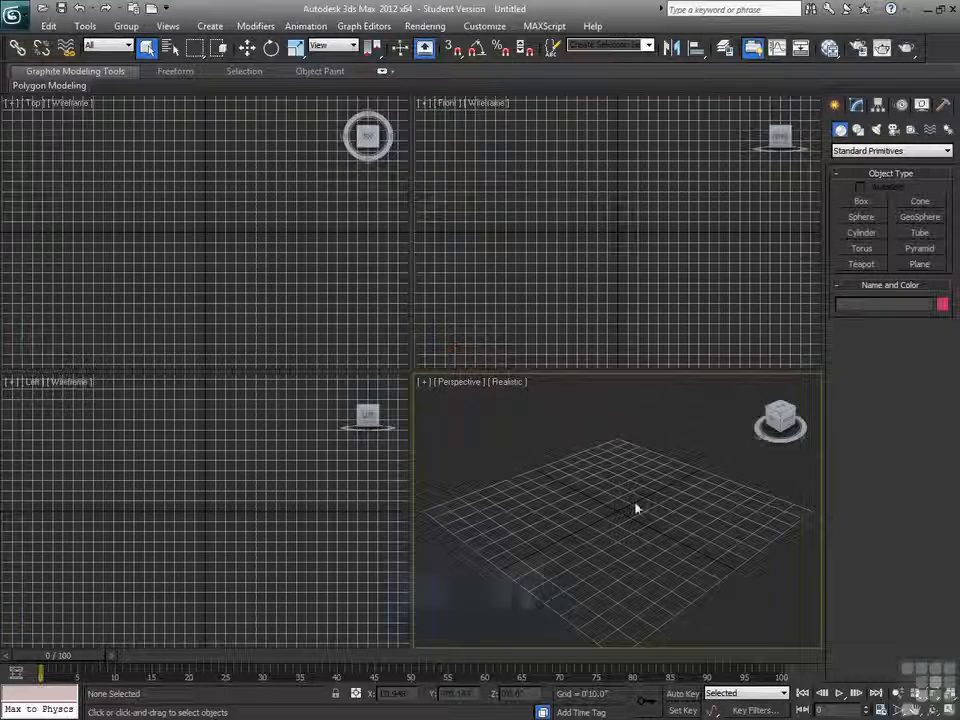
Maximize the Perspective viewport and the Top viewport one after the other, returning to the four-viewport layout each time.
{"action": "key", "text": "alt+w"}
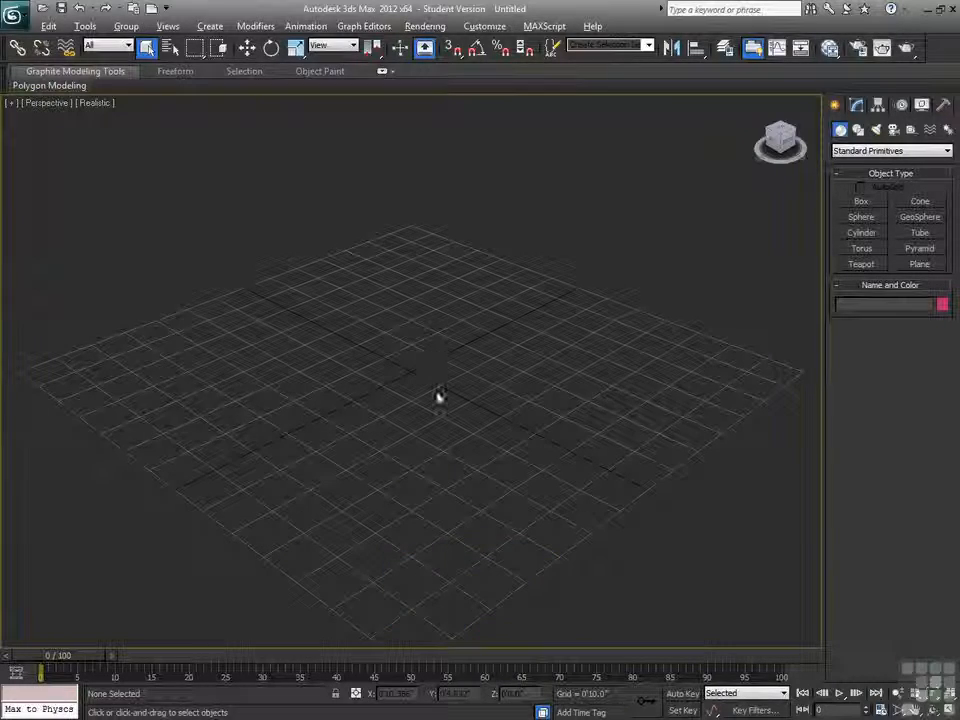
{"action": "key", "text": "alt+w"}
{"action": "left_click", "coordinate": [307, 292]}
{"action": "key", "text": "alt+w"}
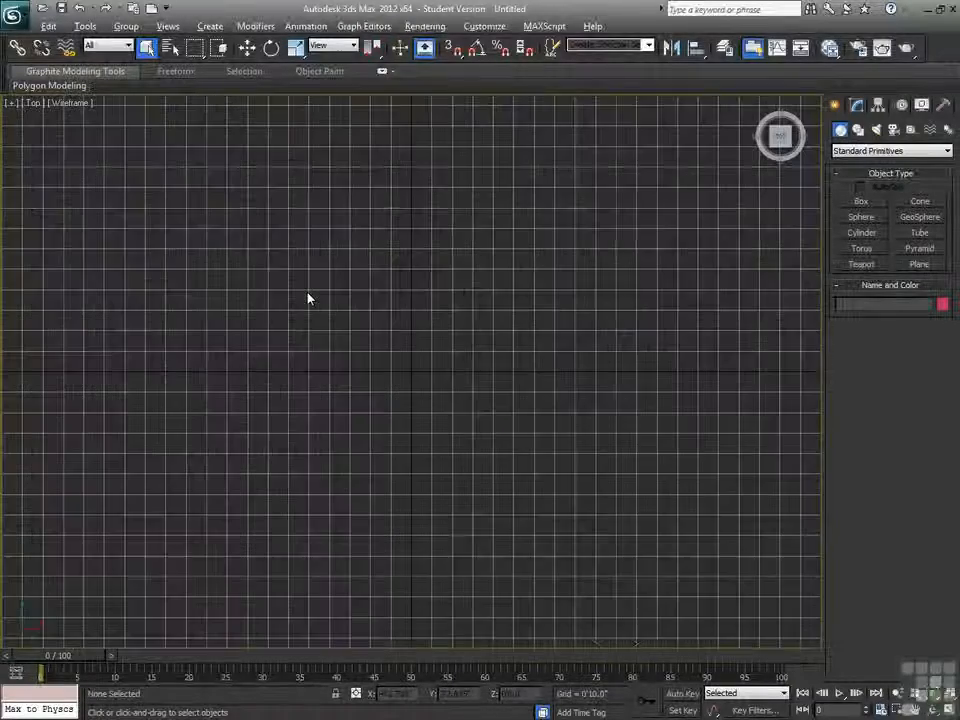
{"action": "key", "text": "alt+w"}
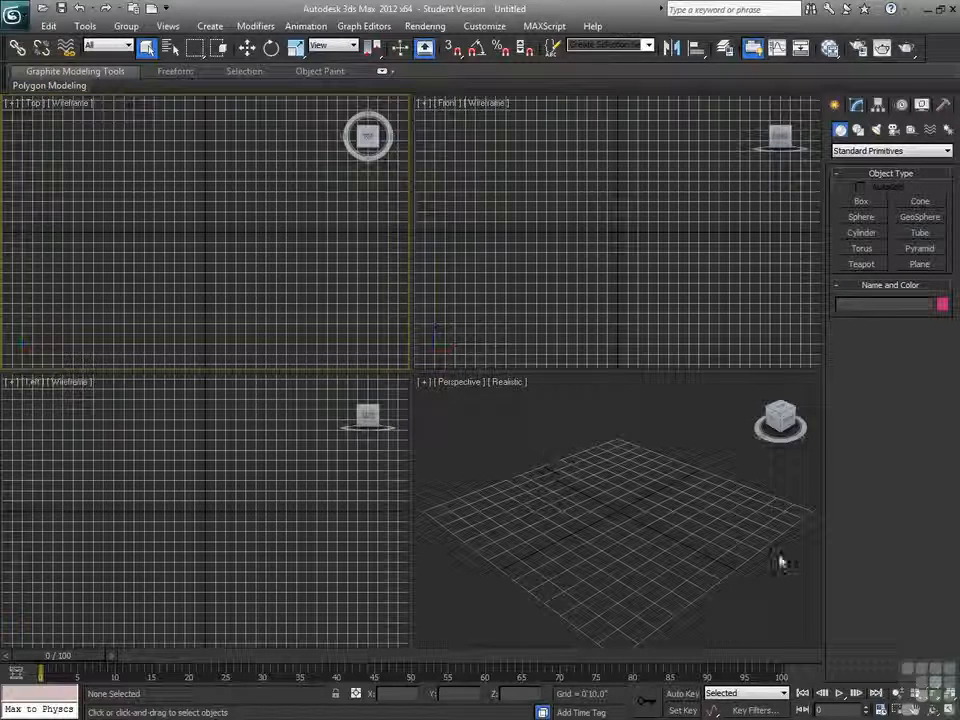
Maximize the Top viewport again and the Left viewport, restoring the four-viewport layout after each.
{"action": "left_click", "coordinate": [940, 700]}
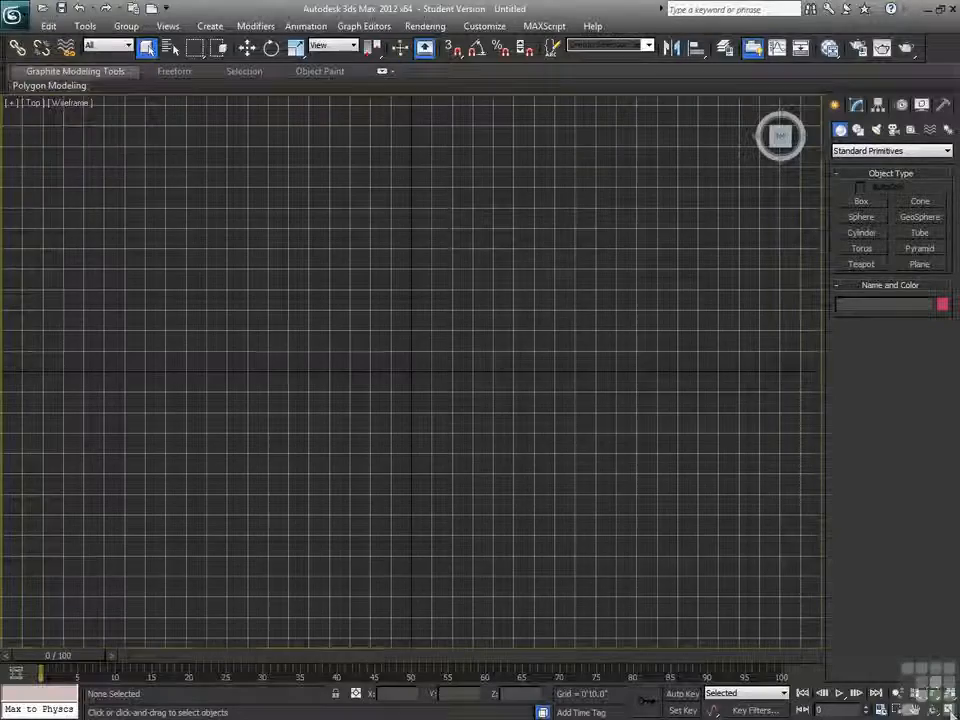
{"action": "key", "text": "alt+w"}
{"action": "left_click", "coordinate": [568, 291]}
{"action": "left_click", "coordinate": [257, 488]}
{"action": "key", "text": "alt+w"}
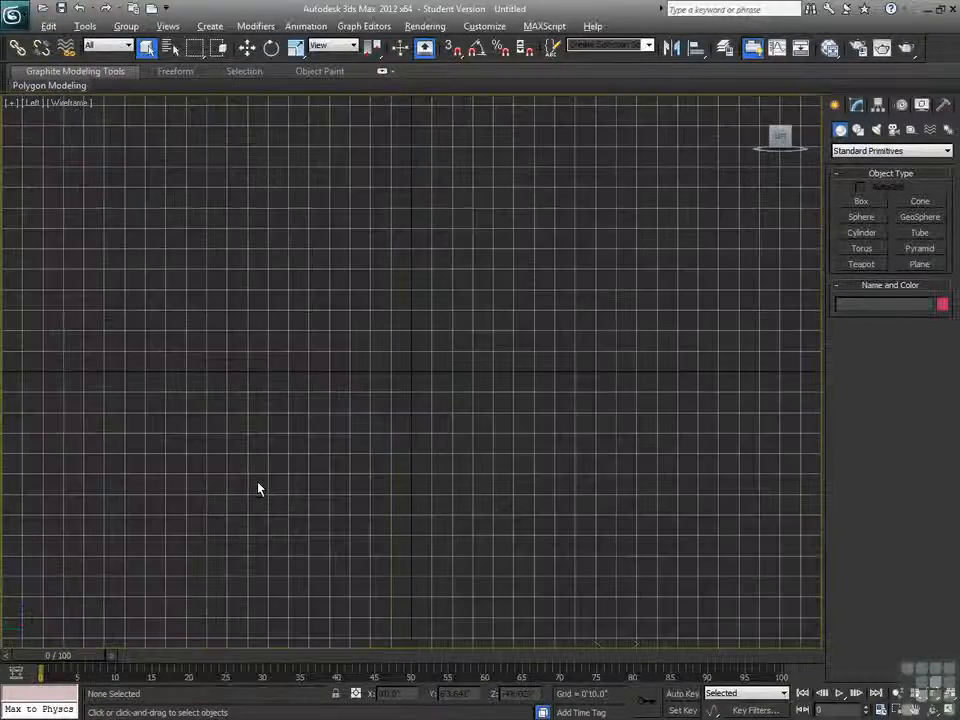
{"action": "key", "text": "alt+w"}
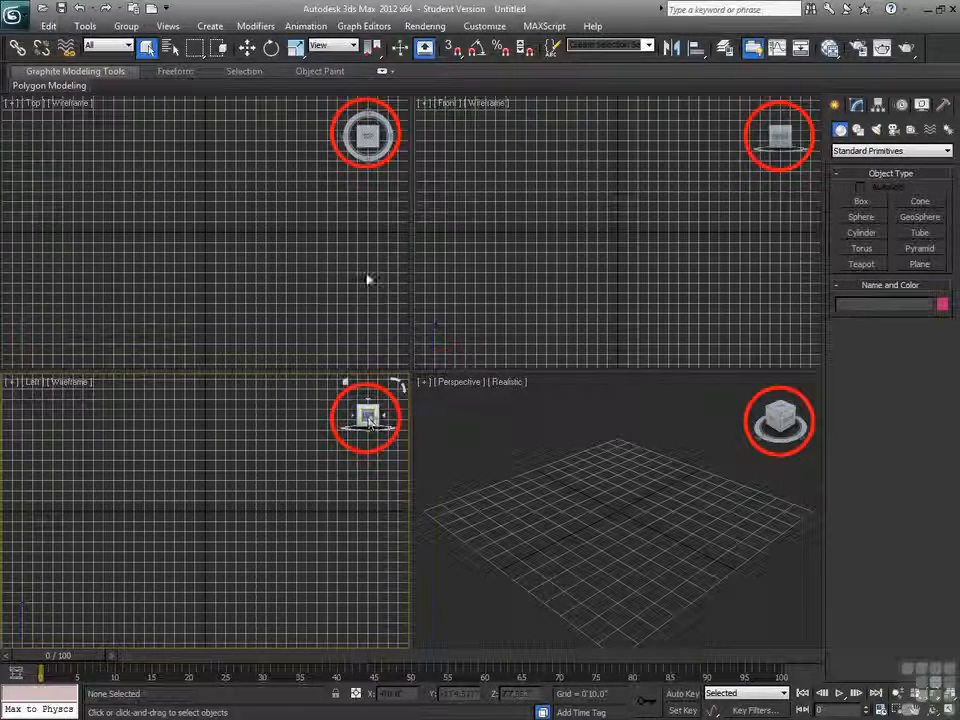
Switch the Front viewport through the Back, Orthographic, Perspective and Top views, and return it to Front.
{"action": "left_click", "coordinate": [771, 205]}
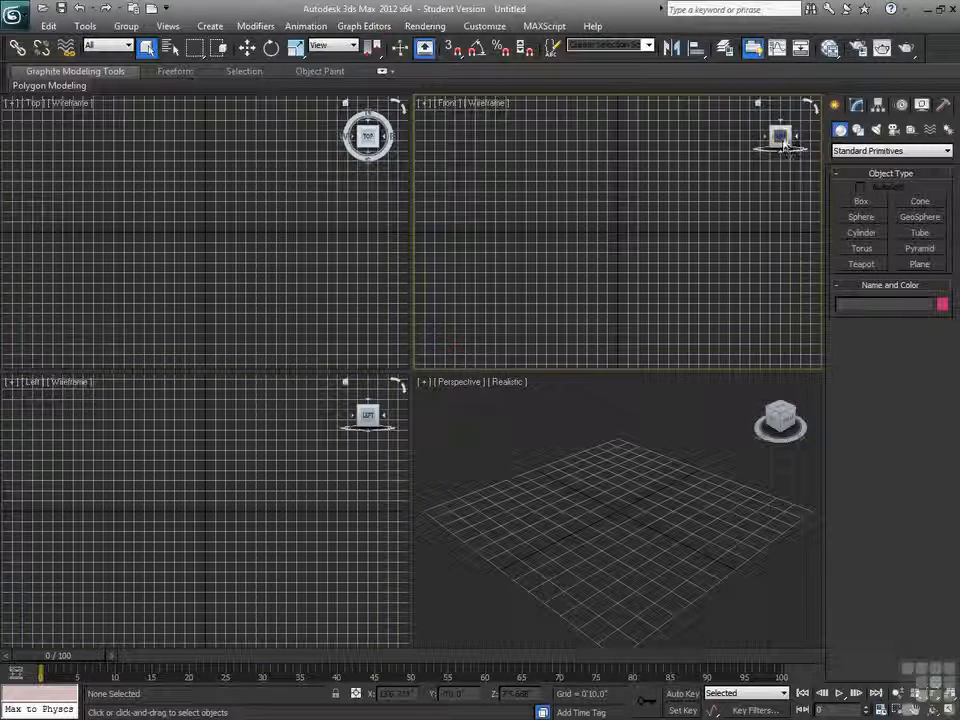
{"action": "left_click", "coordinate": [447, 103]}
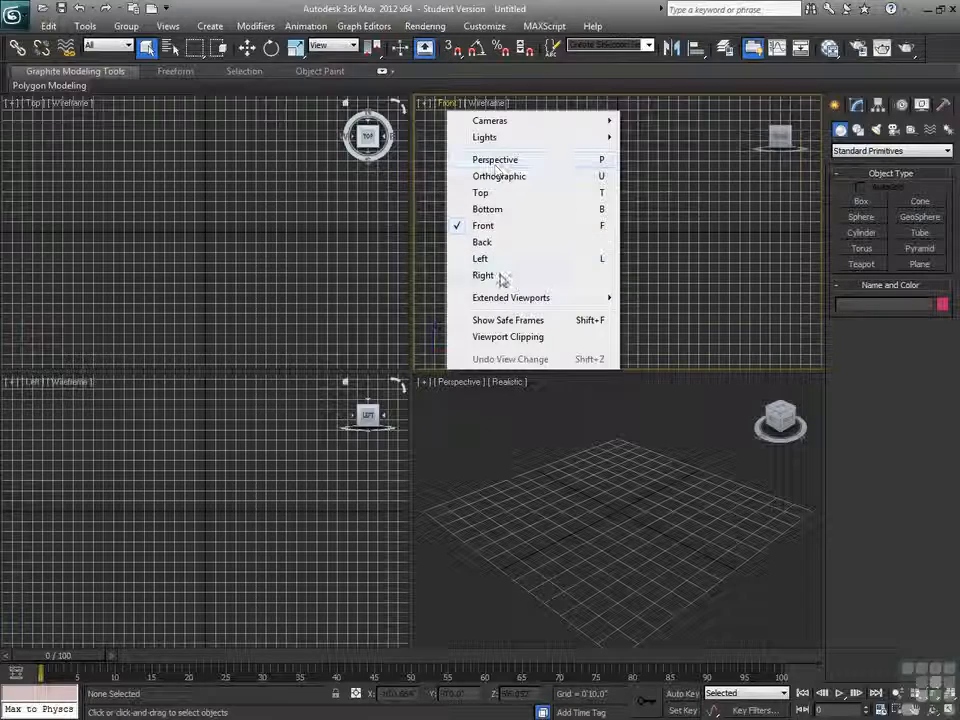
{"action": "left_click", "coordinate": [490, 242]}
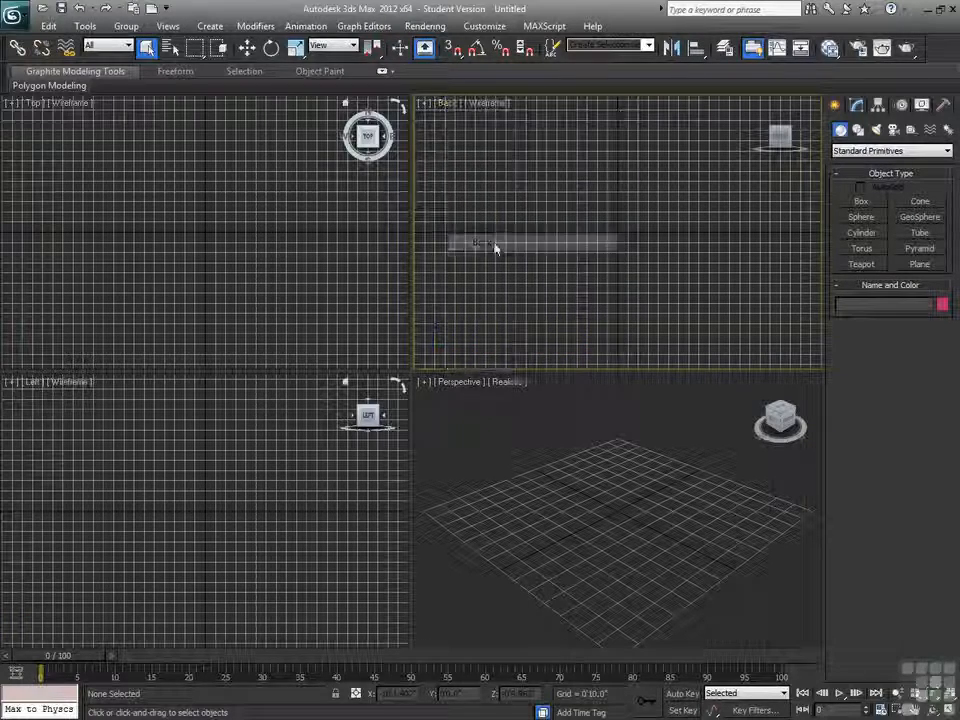
{"action": "left_click", "coordinate": [450, 106]}
{"action": "left_click", "coordinate": [499, 175]}
{"action": "left_click", "coordinate": [462, 104]}
{"action": "left_click", "coordinate": [500, 156]}
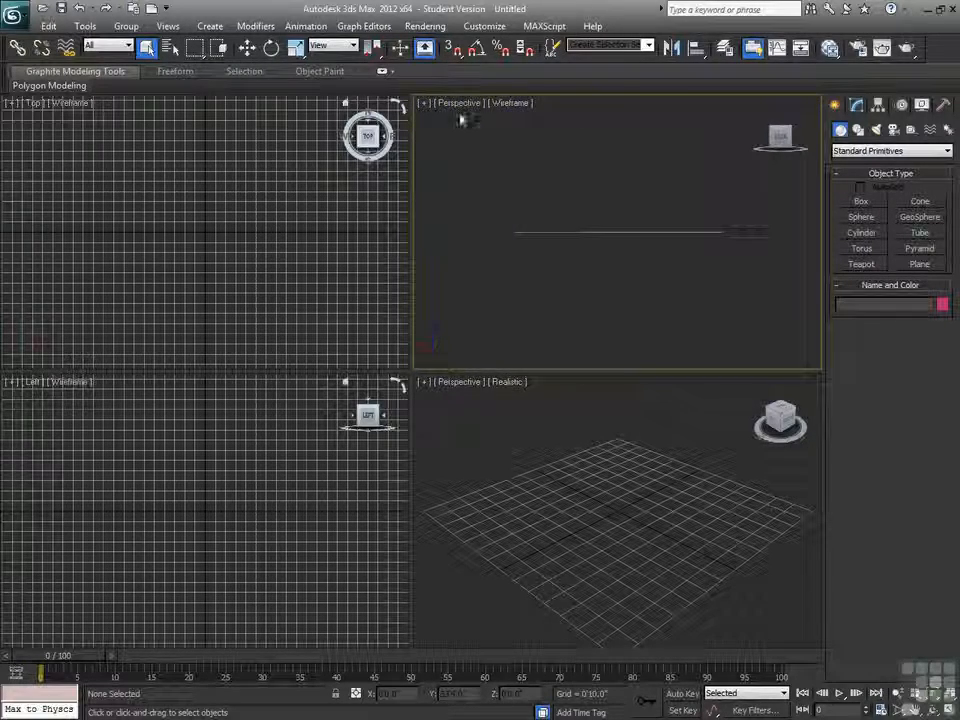
{"action": "left_click", "coordinate": [459, 103]}
{"action": "left_click", "coordinate": [492, 192]}
{"action": "left_click", "coordinate": [446, 103]}
{"action": "left_click", "coordinate": [476, 227]}
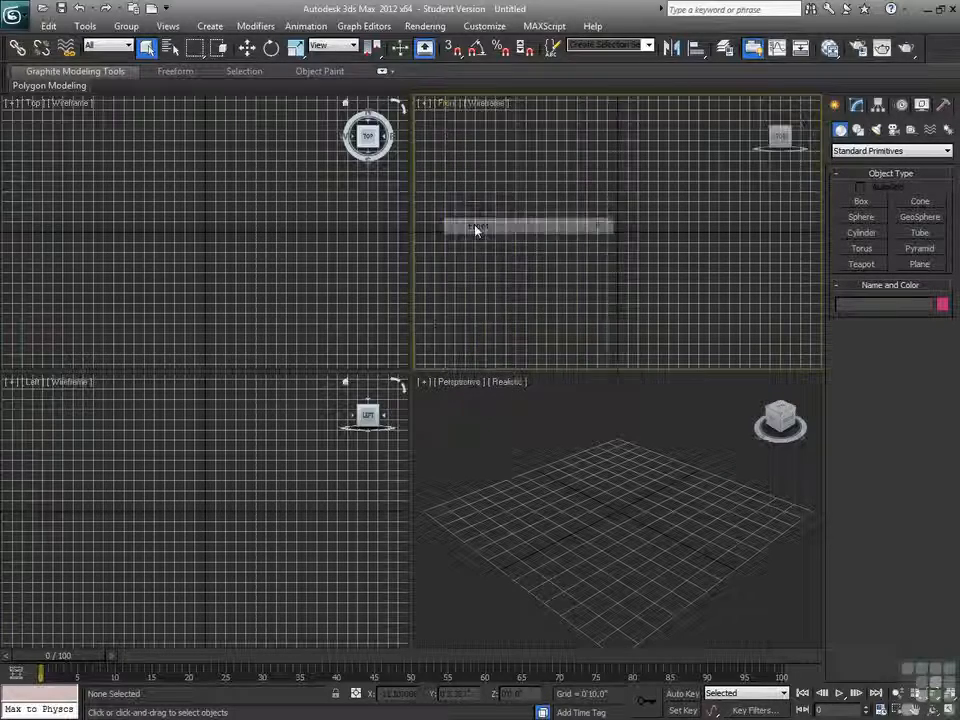
Change the Front viewport to the Top view once more and set it back to Front.
{"action": "left_click", "coordinate": [446, 103]}
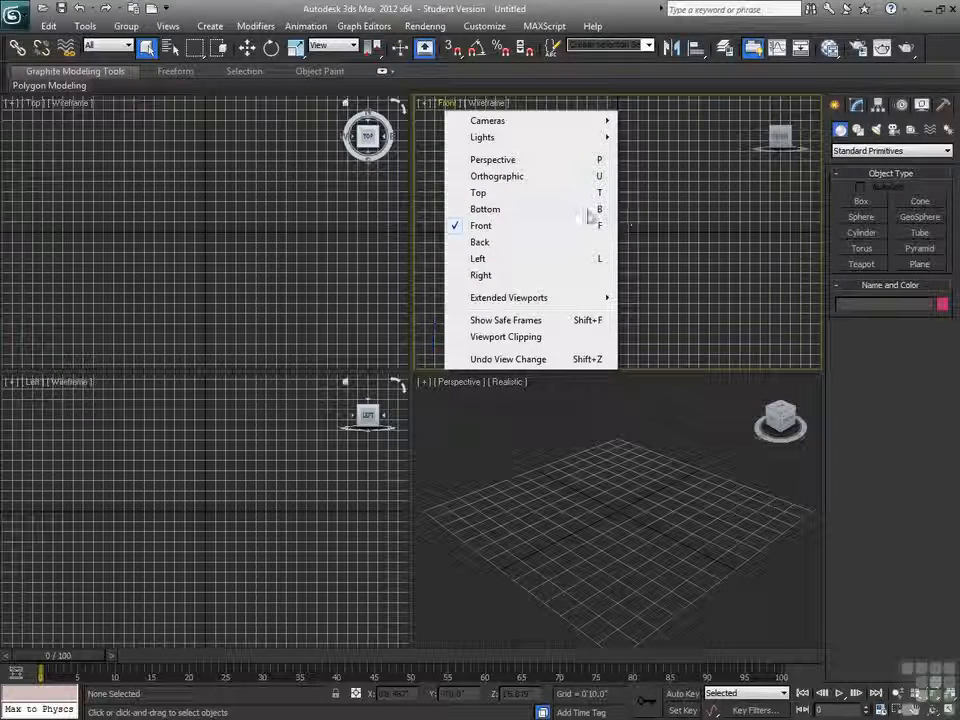
{"action": "left_click", "coordinate": [498, 194]}
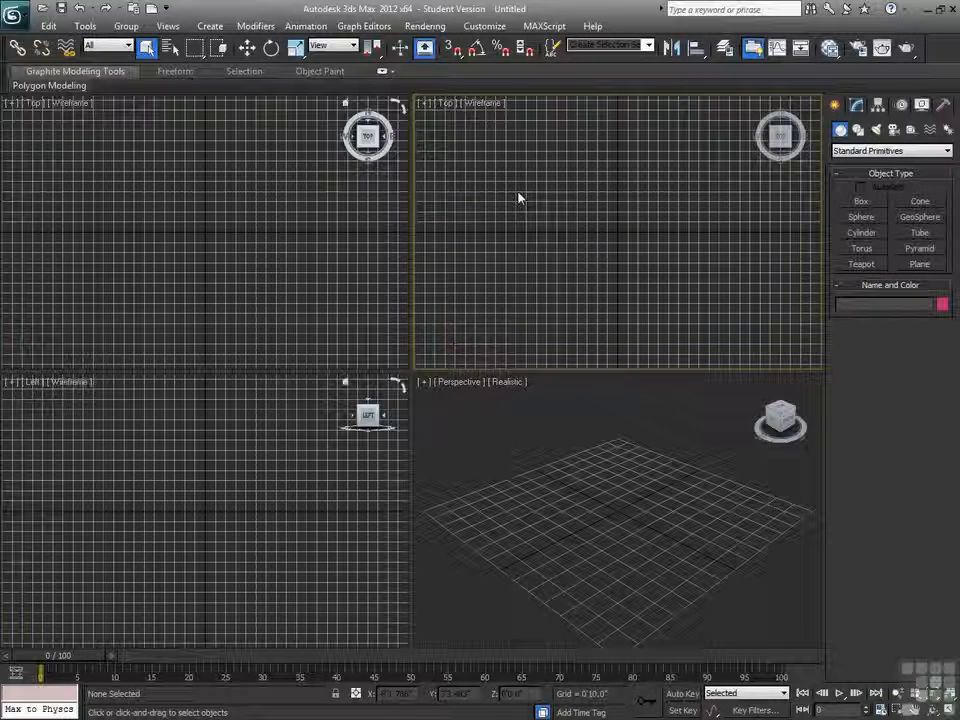
{"action": "key", "text": "f"}
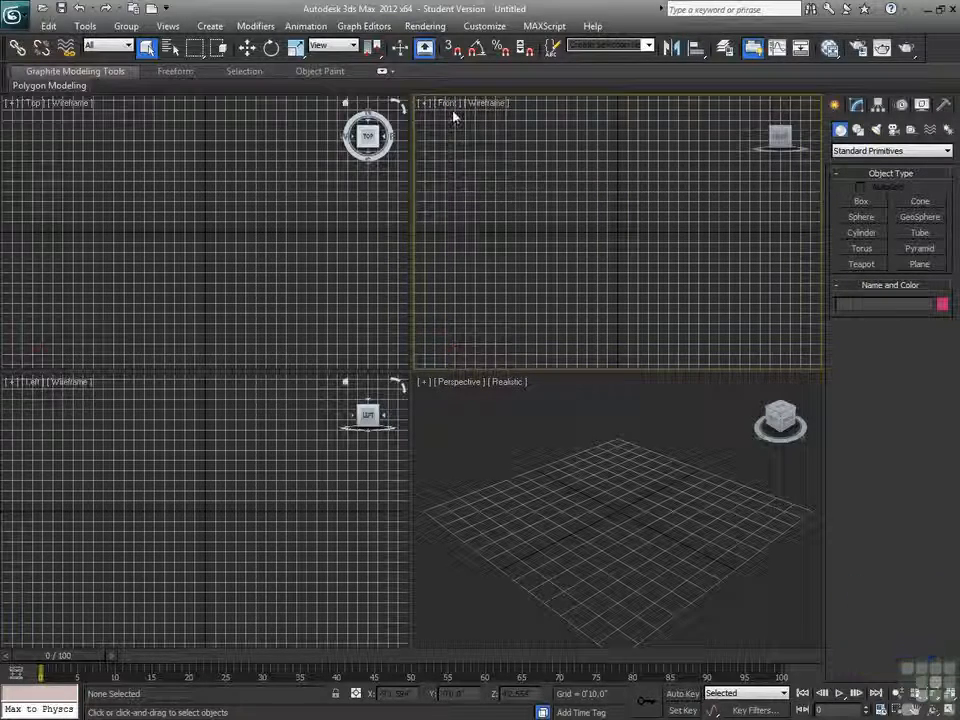
Orbit the Perspective view directly and with the ViewCube, reset it to home, and orbit it slightly again.
{"action": "left_click", "coordinate": [567, 443]}
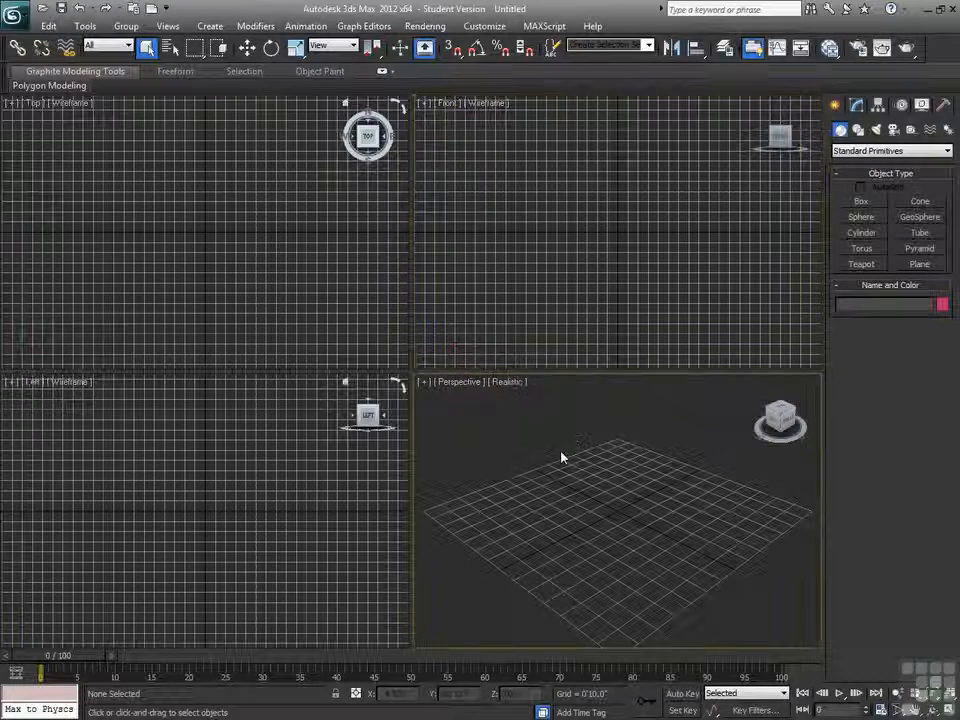
{"action": "middle_click_drag", "start_coordinate": [559, 505], "coordinate": [671, 474], "text": "alt"}
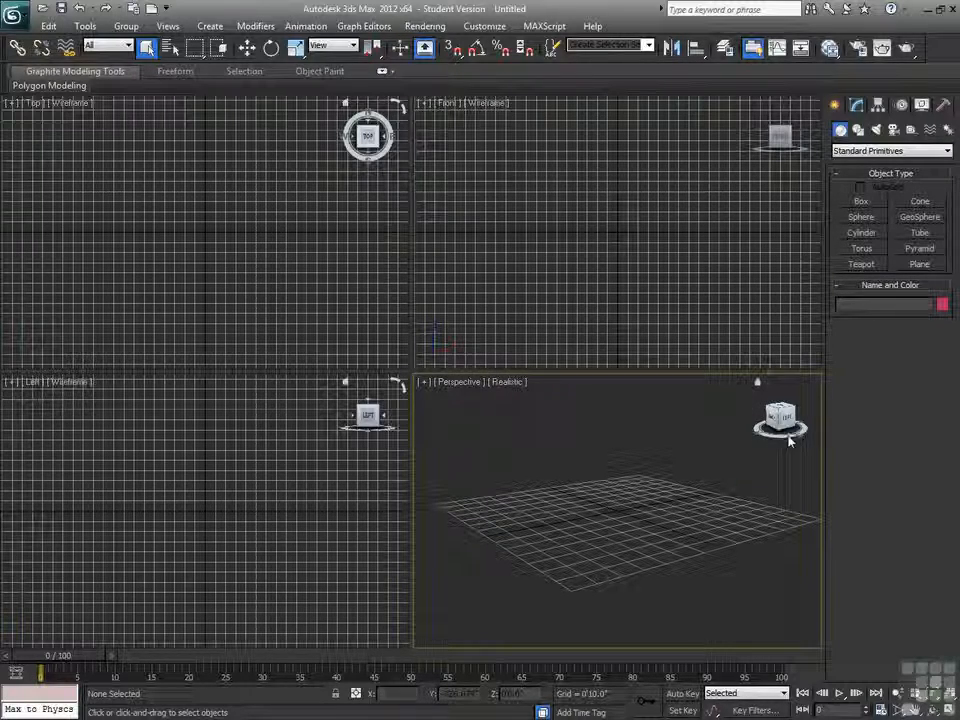
{"action": "mouse_move", "coordinate": [795, 428]}
{"action": "left_mouse_down"}
{"action": "mouse_move", "coordinate": [766, 470]}
{"action": "mouse_move", "coordinate": [772, 425]}
{"action": "mouse_move", "coordinate": [788, 486]}
{"action": "mouse_move", "coordinate": [784, 436]}
{"action": "mouse_move", "coordinate": [764, 422]}
{"action": "mouse_move", "coordinate": [786, 442]}
{"action": "left_mouse_up"}
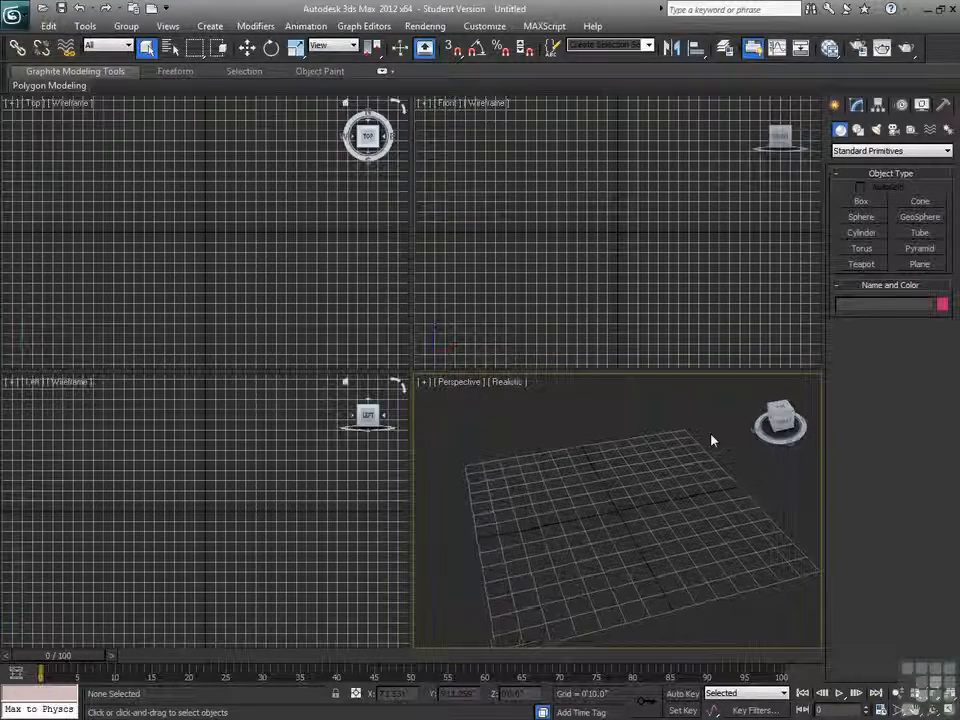
{"action": "left_click", "coordinate": [758, 386]}
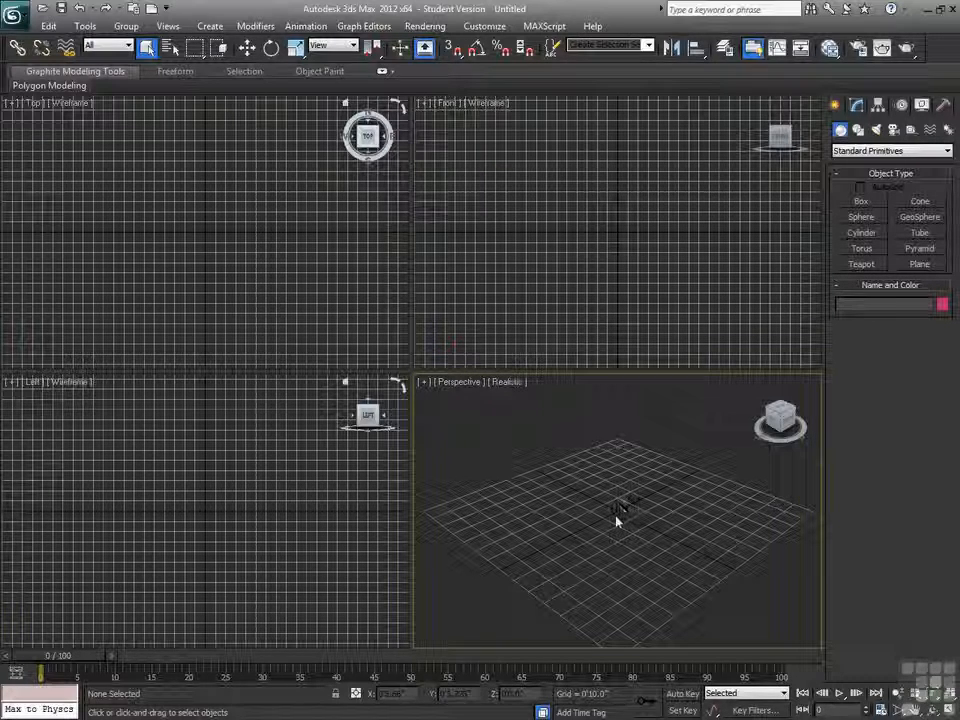
{"action": "mouse_move", "coordinate": [619, 516]}
{"action": "middle_mouse_down", "text": "alt"}
{"action": "mouse_move", "coordinate": [656, 507]}
{"action": "mouse_move", "coordinate": [589, 497]}
{"action": "mouse_move", "coordinate": [621, 527]}
{"action": "mouse_move", "coordinate": [606, 519]}
{"action": "mouse_move", "coordinate": [614, 507]}
{"action": "mouse_move", "coordinate": [606, 514]}
{"action": "mouse_move", "coordinate": [621, 527]}
{"action": "middle_mouse_up", "text": "alt"}
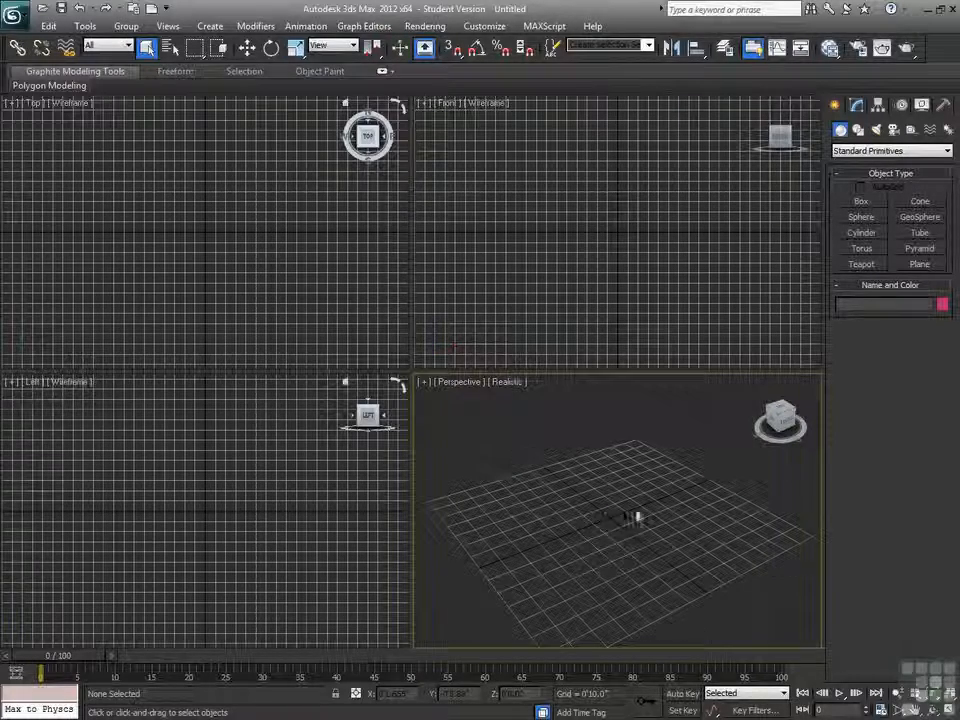